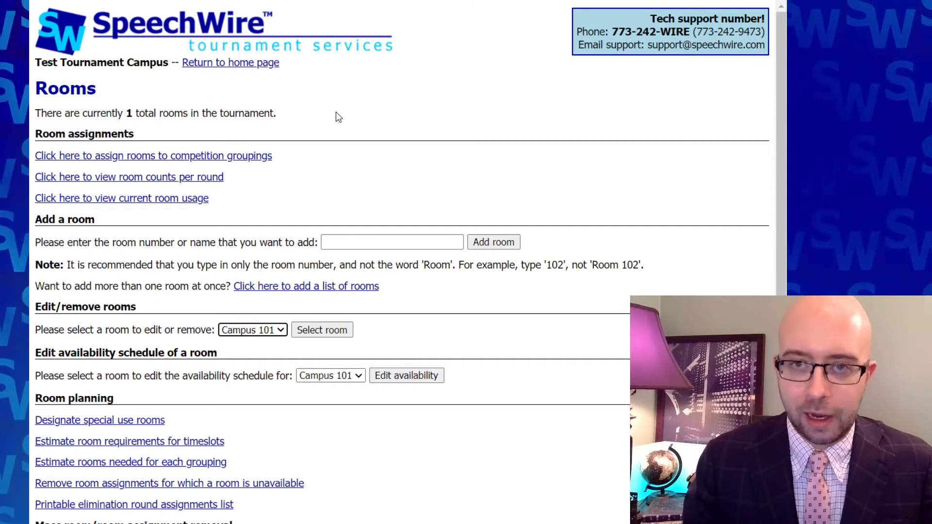
Step: Review the teams' entry spreadsheet (8 entries, 2 judges), then bring up the Scheduling manager
click(253, 63)
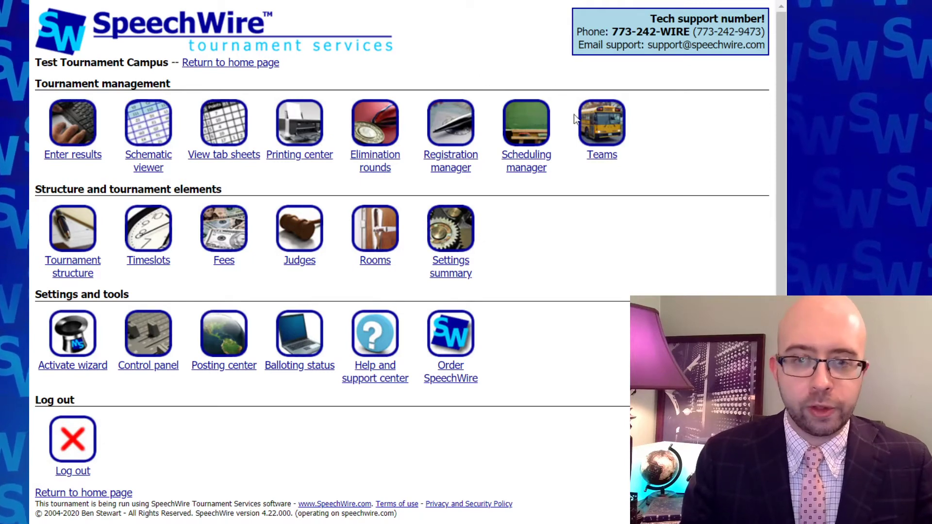
click(590, 121)
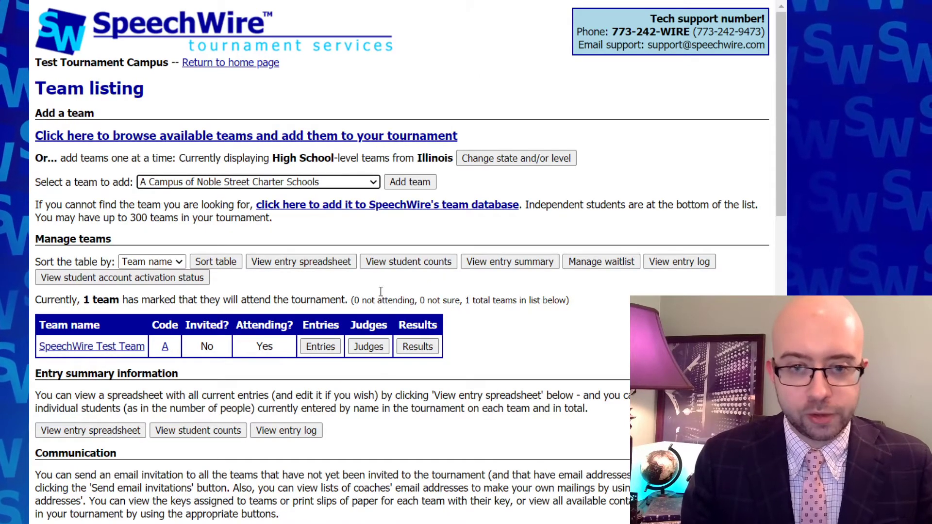
click(335, 262)
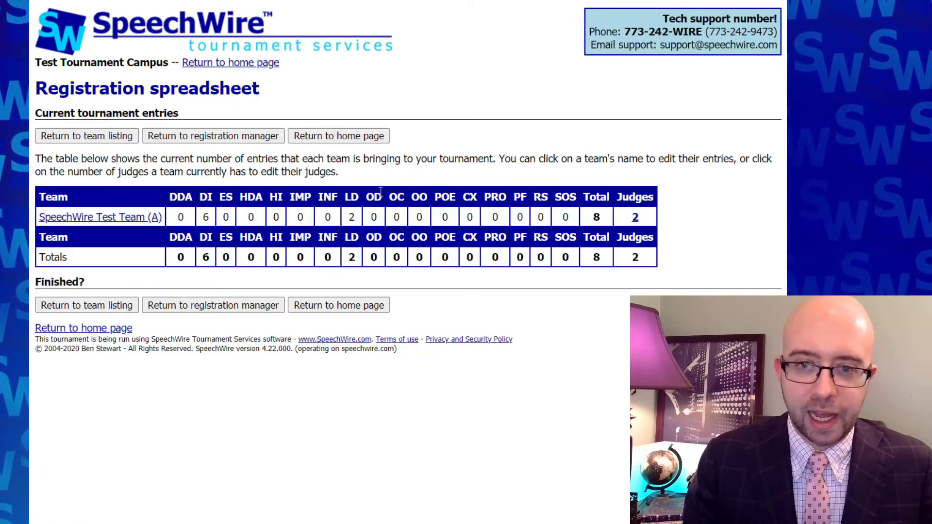
click(361, 137)
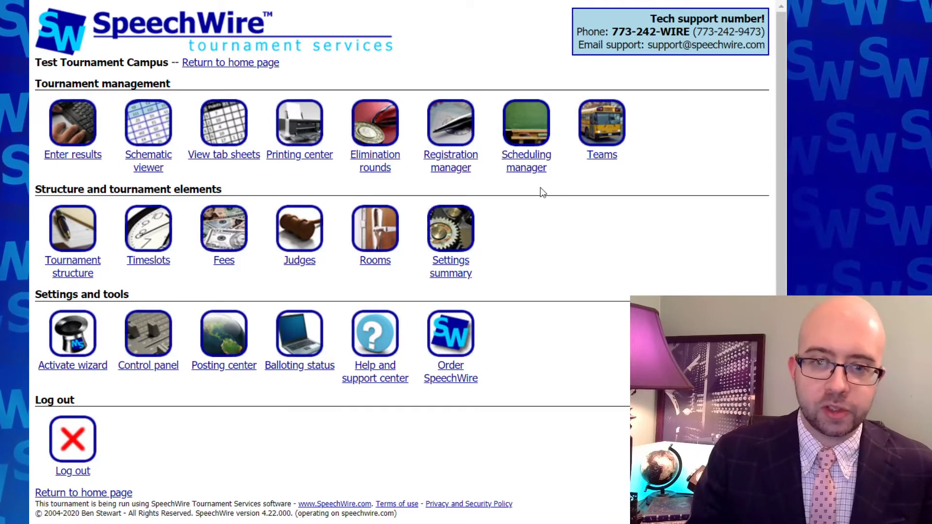
click(538, 132)
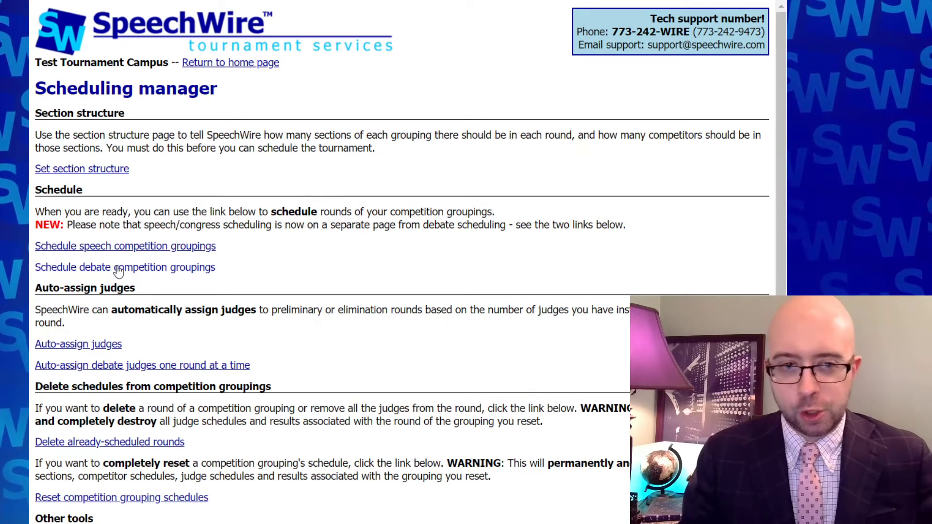
Step: Update the preliminary round section structure to one section of six entries
click(110, 170)
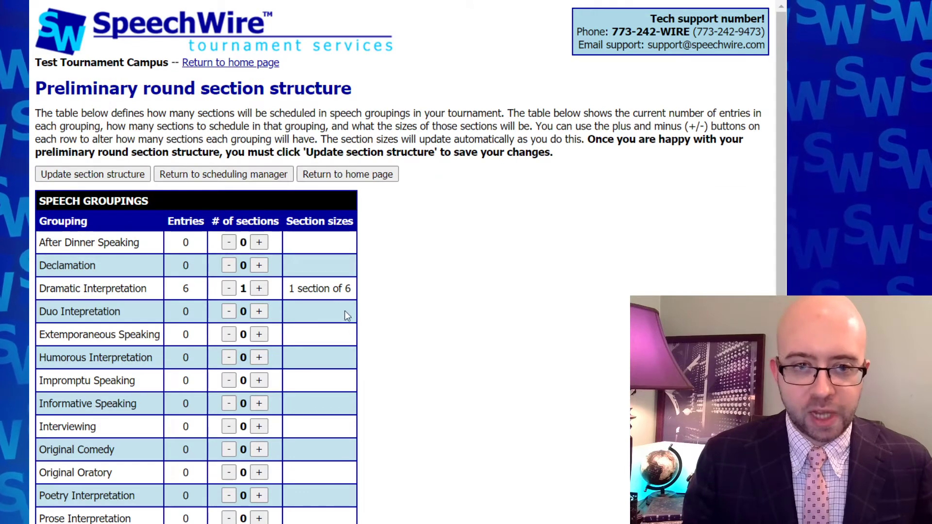
click(137, 175)
click(205, 215)
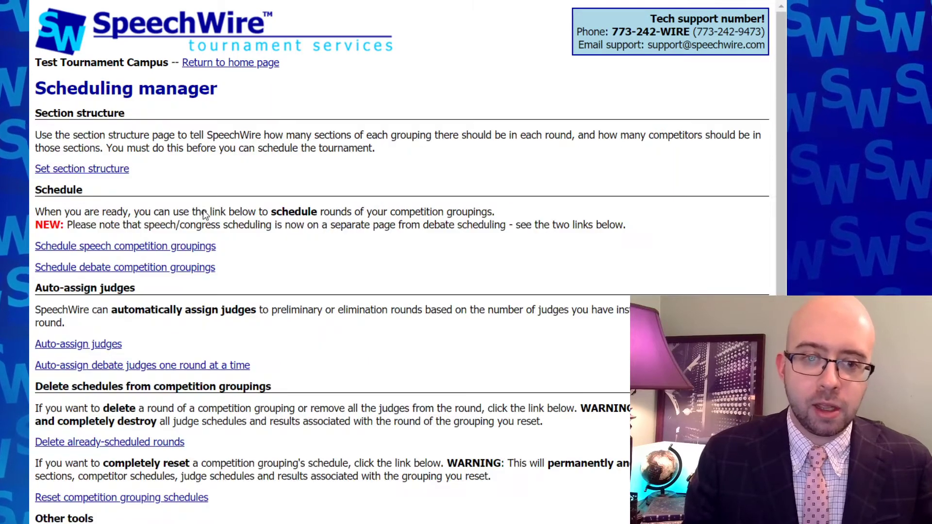
click(165, 247)
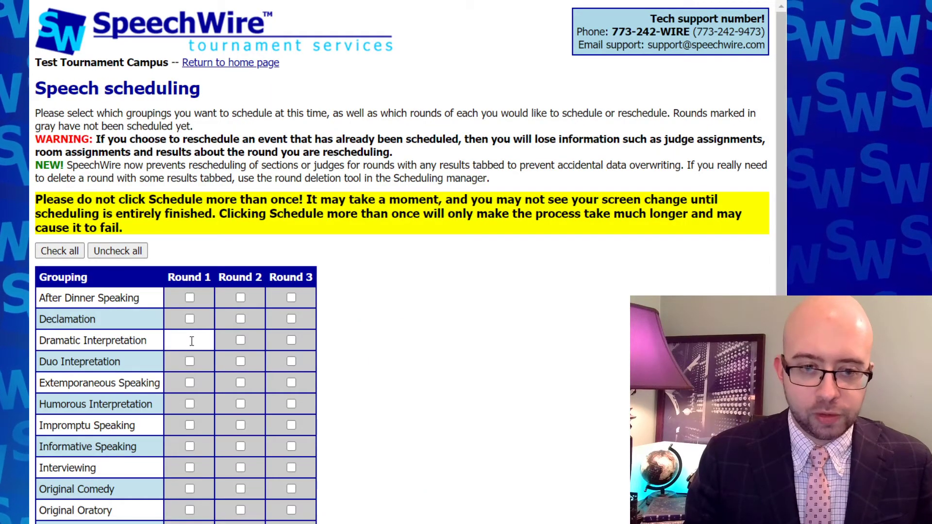
click(220, 62)
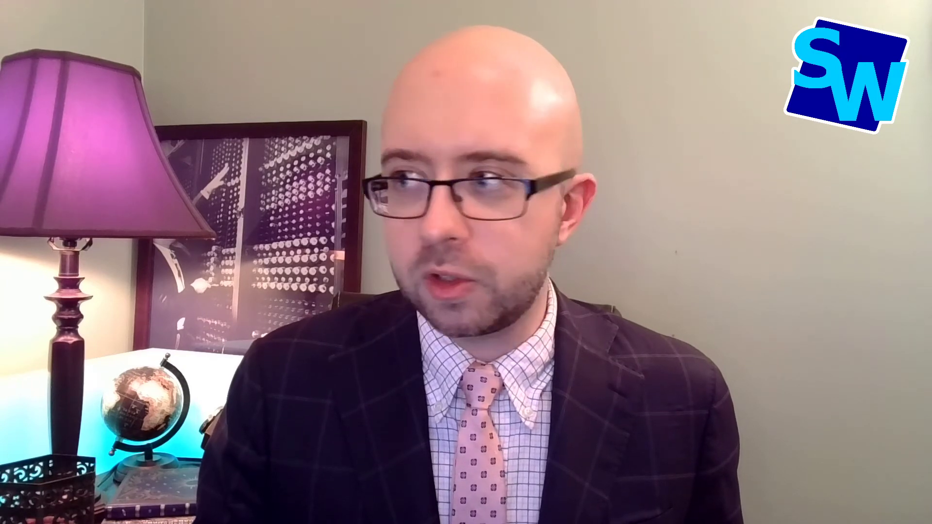
Step: Schedule Dramatic Interpretation Round 1 from the speech competition groupings and confirm
click(524, 139)
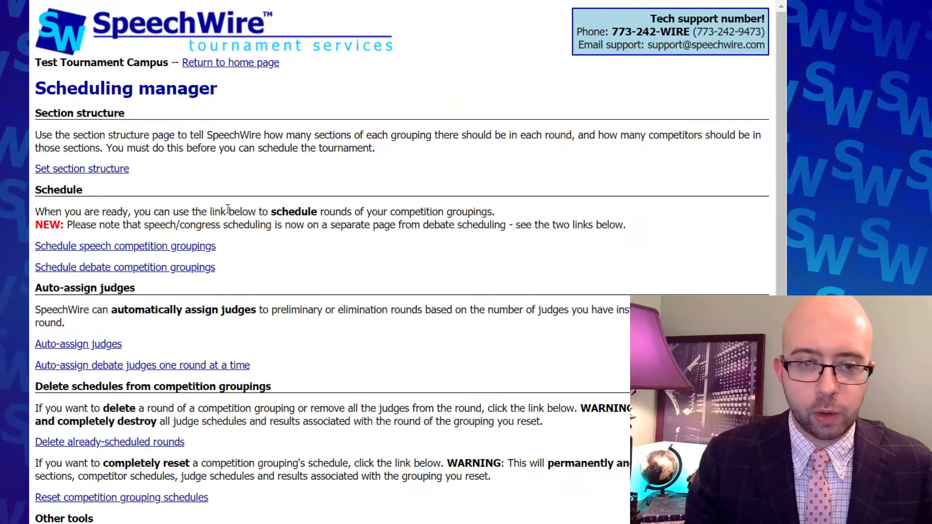
click(143, 247)
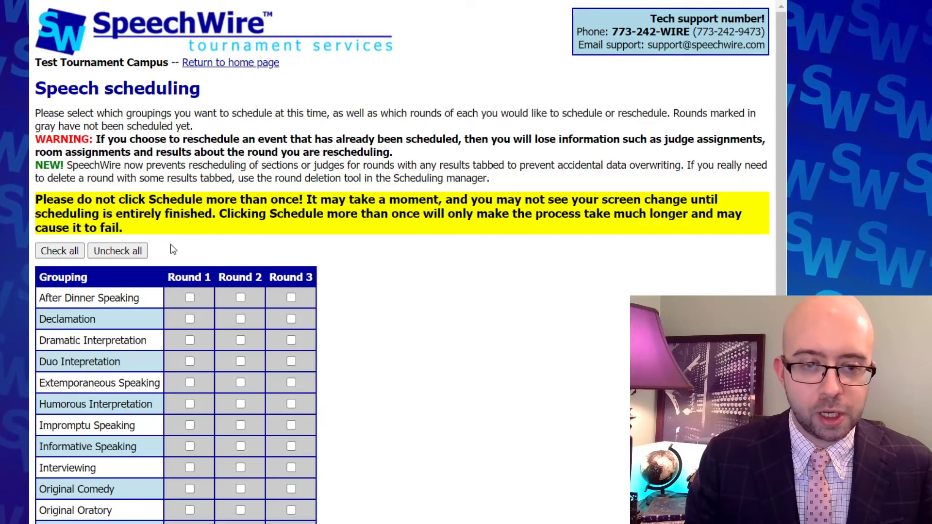
click(190, 340)
scroll(117, 397, down, 3)
click(59, 467)
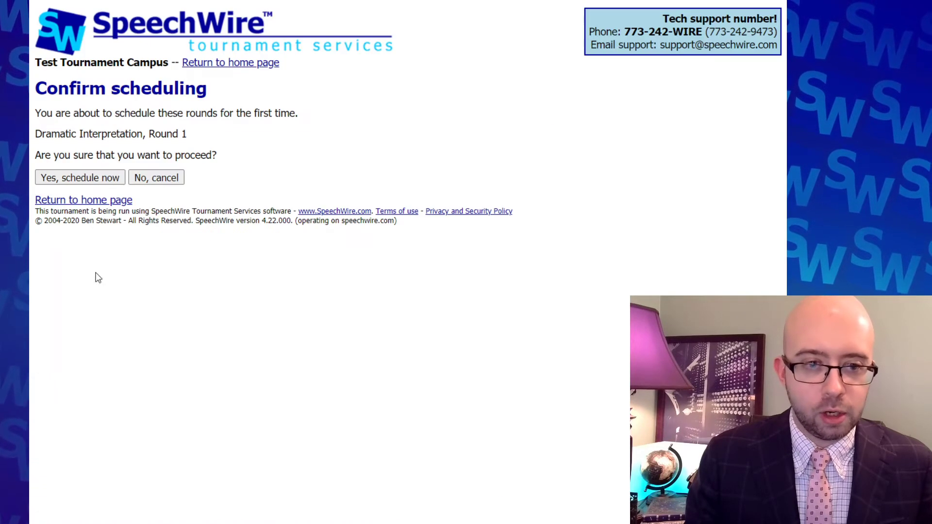
click(92, 178)
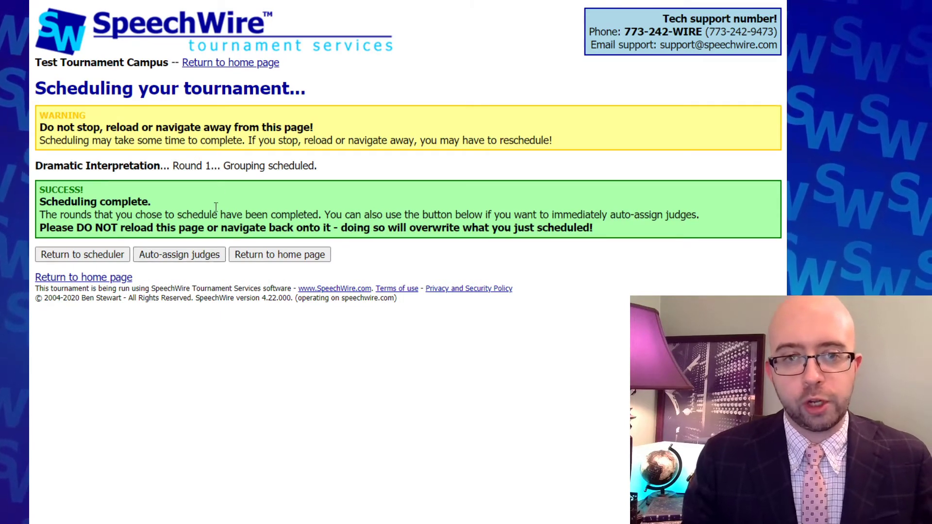
click(239, 62)
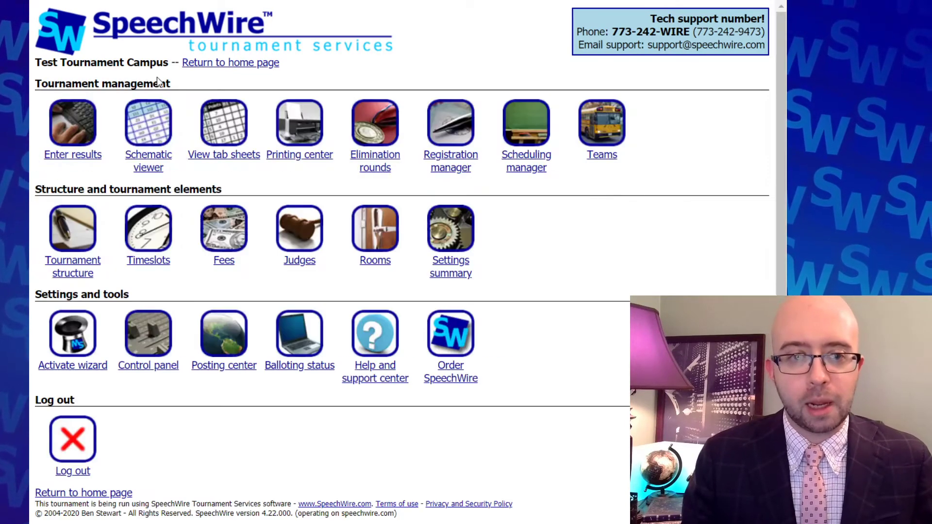
Step: Display the Dramatic Interpretation schematic in the Schematic viewer
click(154, 123)
click(400, 114)
click(334, 141)
click(435, 115)
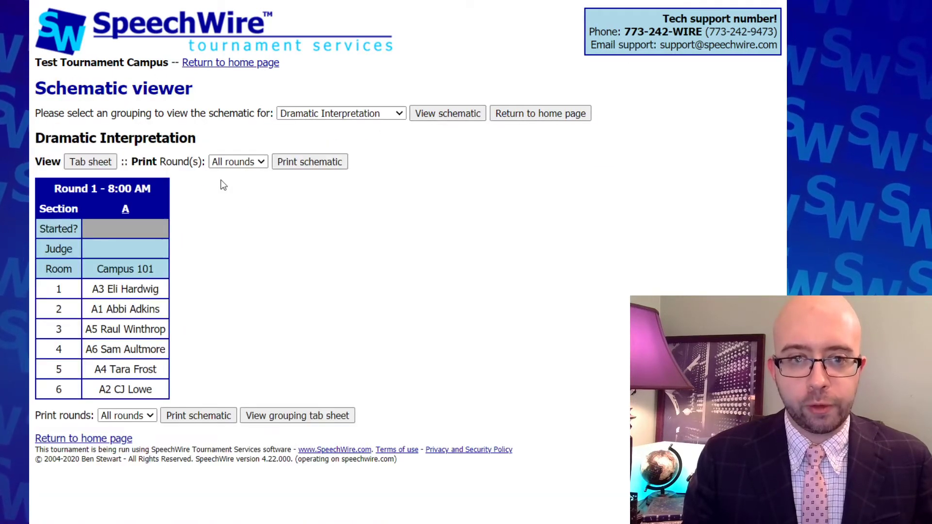
Step: Assign judge A1 to Round 1 section A, then go to the Posting center
click(127, 210)
click(165, 272)
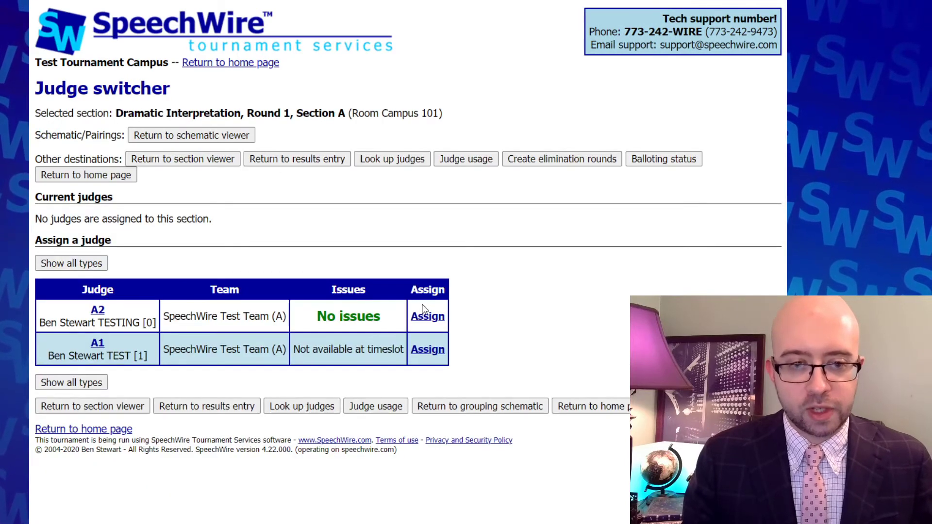
click(420, 349)
click(211, 175)
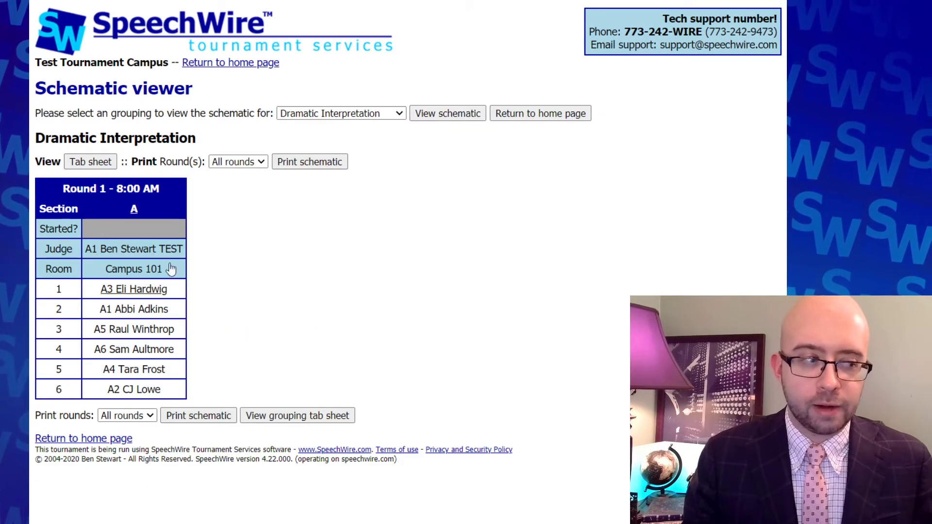
click(265, 67)
click(232, 355)
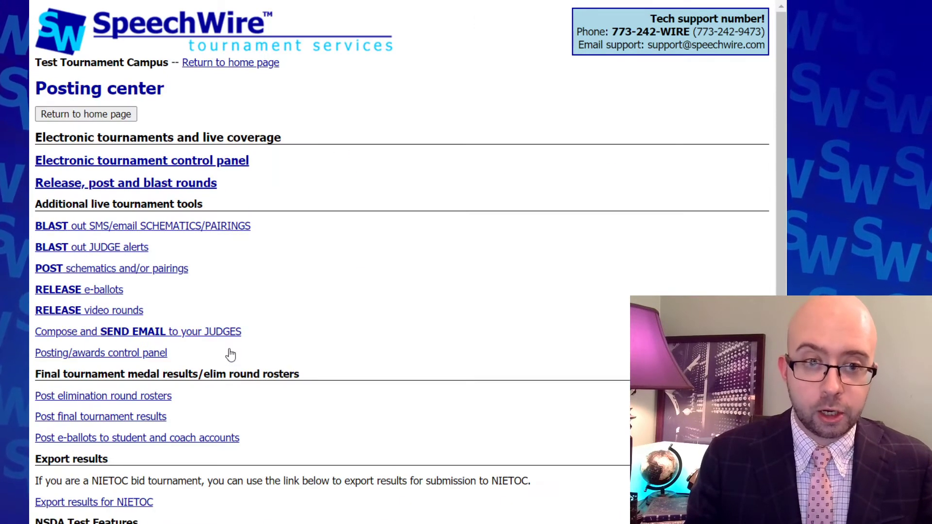
Step: Use 'Release, post and blast rounds' to release Dramatic Interpretation Round 1
click(178, 188)
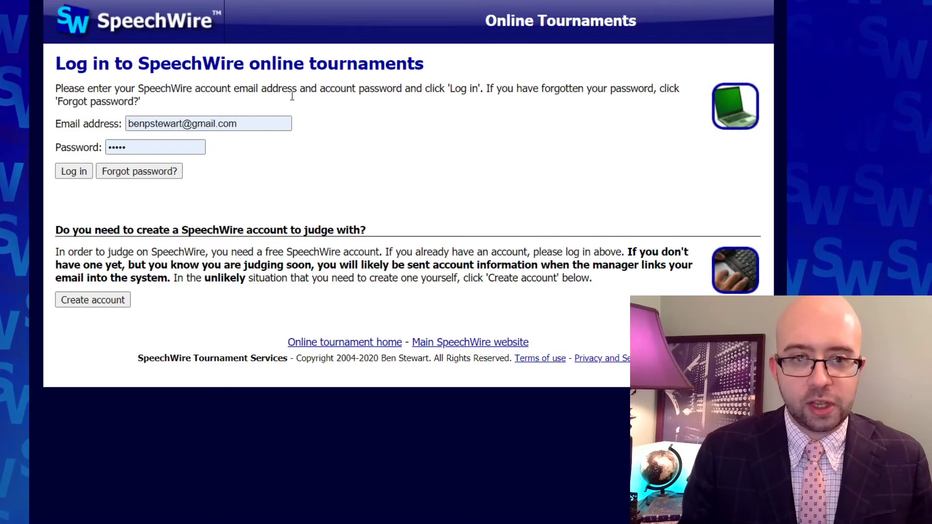
Step: Sign in with the judge's credentials and open the Sun. Jan. 12 8:00 AM Campus 101 e-ballot
click(75, 171)
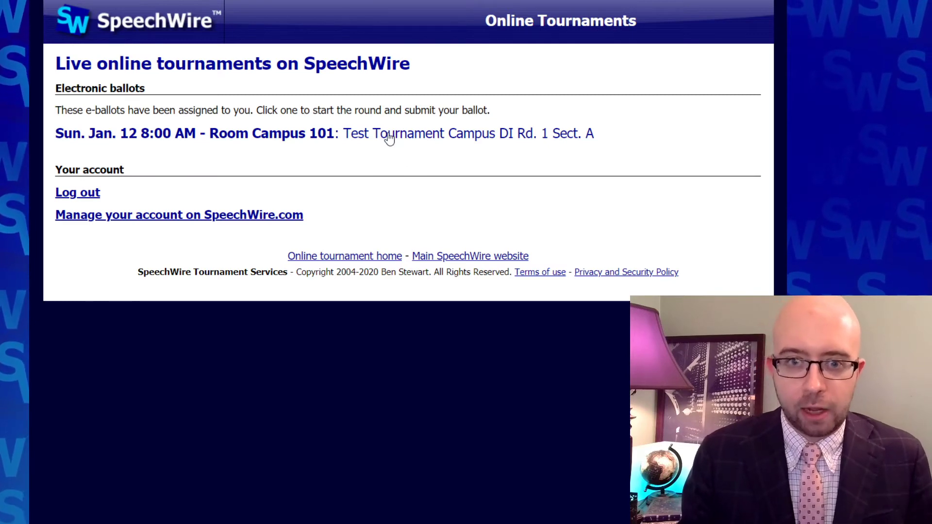
click(301, 140)
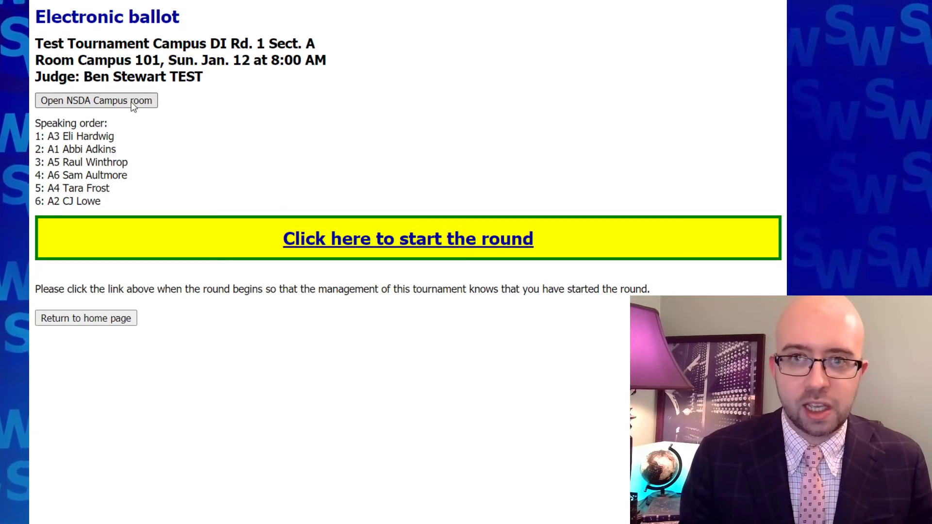
Step: Start the DI Round 1 ballot and join its Campus 101 NSDA Campus room
click(359, 241)
click(113, 123)
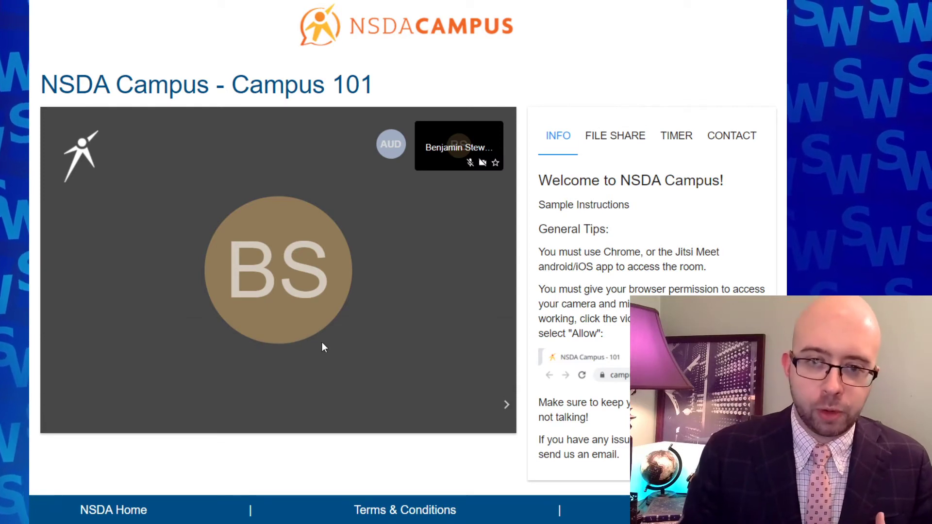
Step: Close the NSDA Campus room tab with Ctrl+W to get back to the electronic ballot
mouse_move(243, 415)
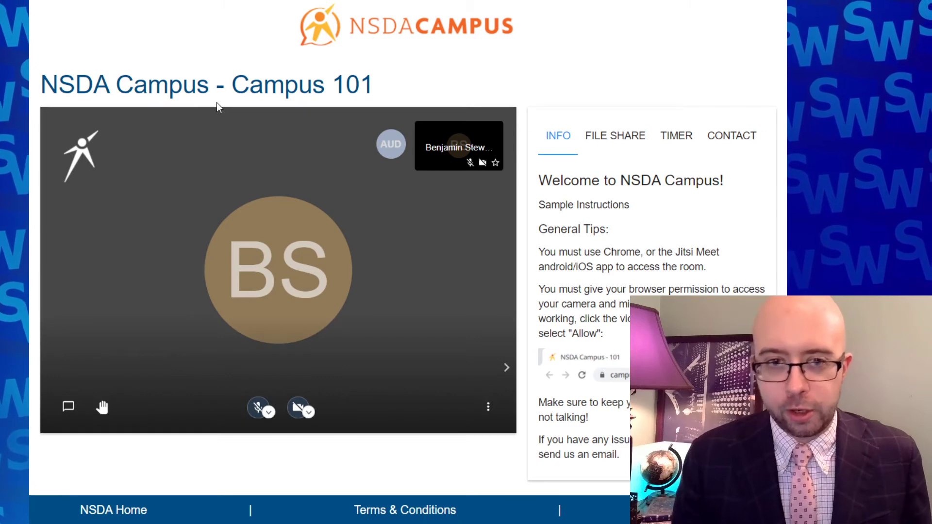
key(ctrl+w)
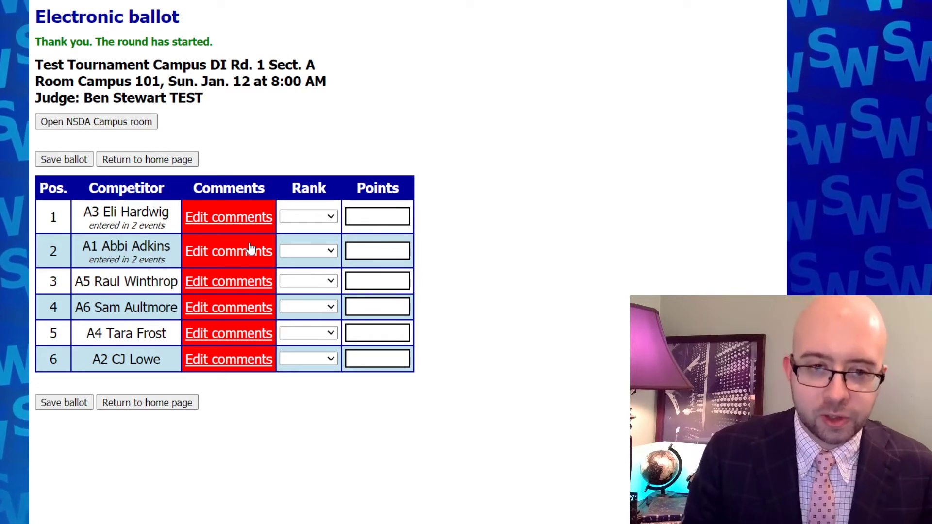
Step: Log out of the judge account and sign in with the competitor's credentials
click(184, 160)
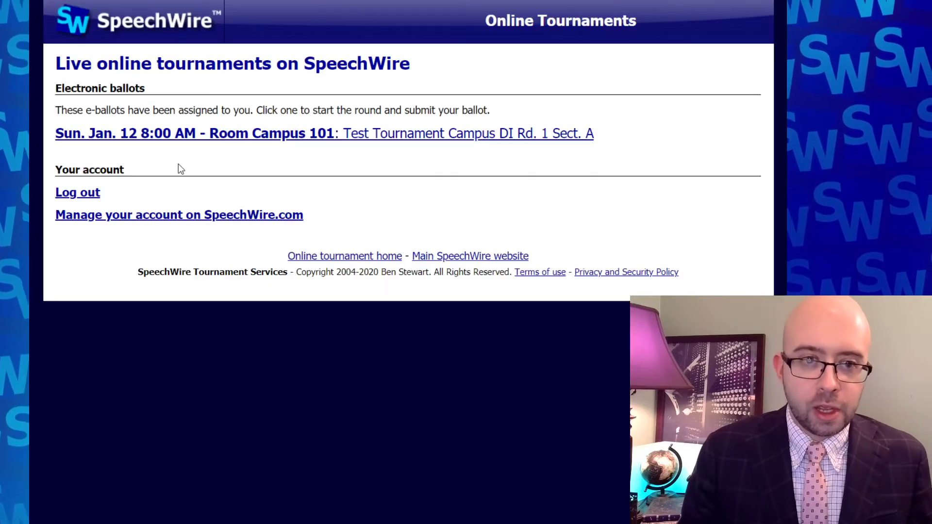
click(85, 194)
click(249, 125)
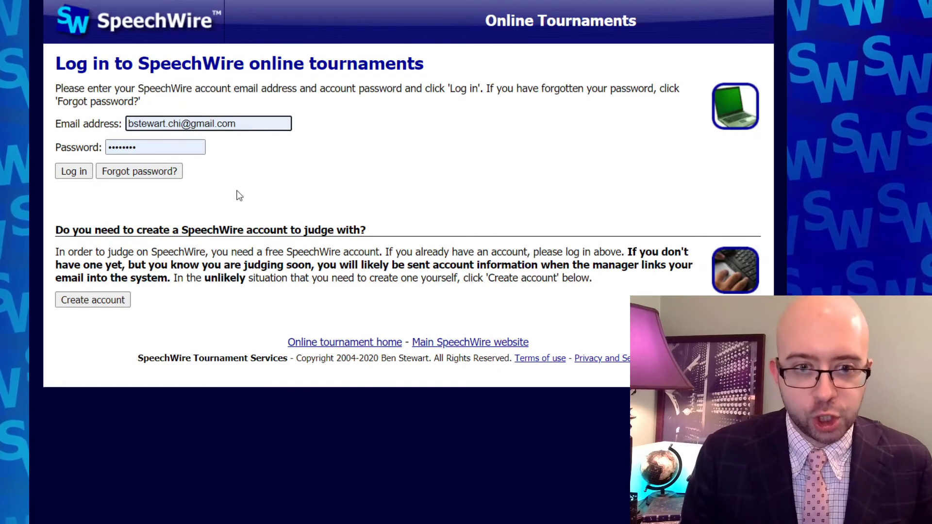
click(74, 170)
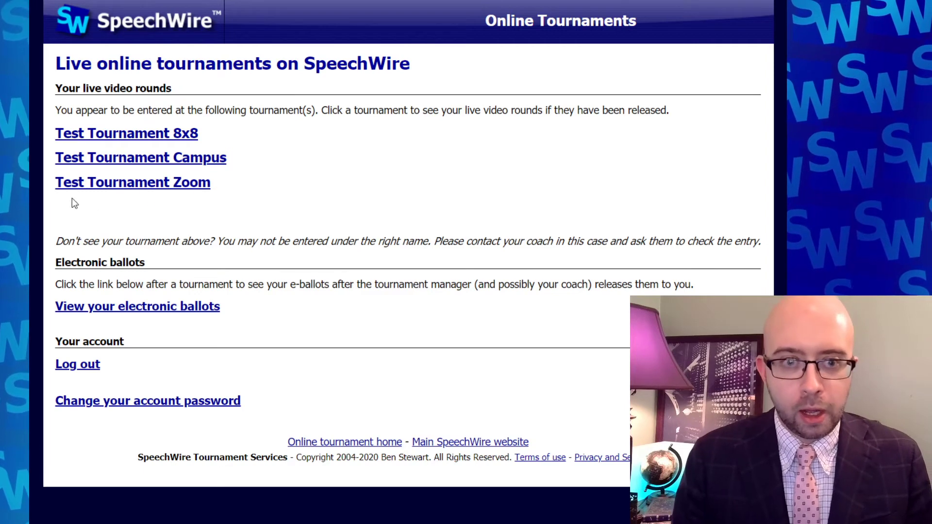
Step: Open Test Tournament Campus's live video rounds and try its DI NSDA Campus room, reopening once
click(135, 169)
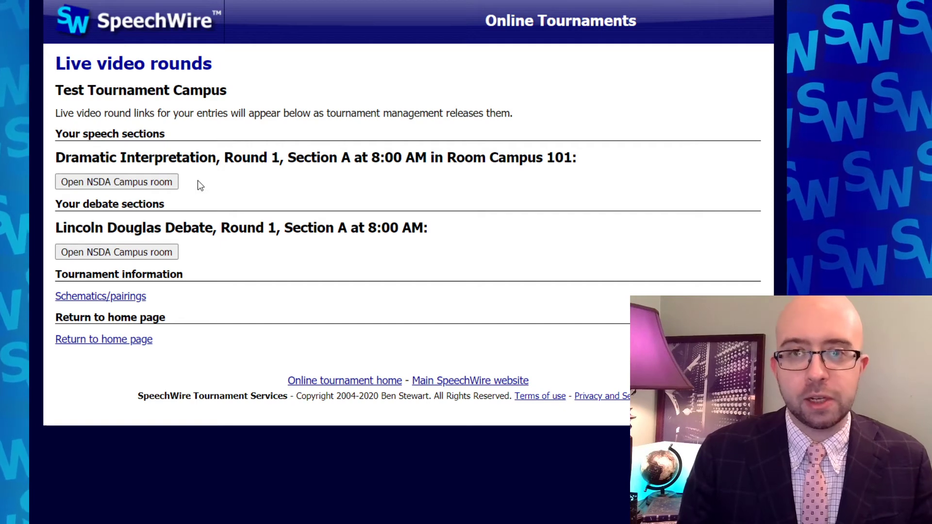
click(141, 185)
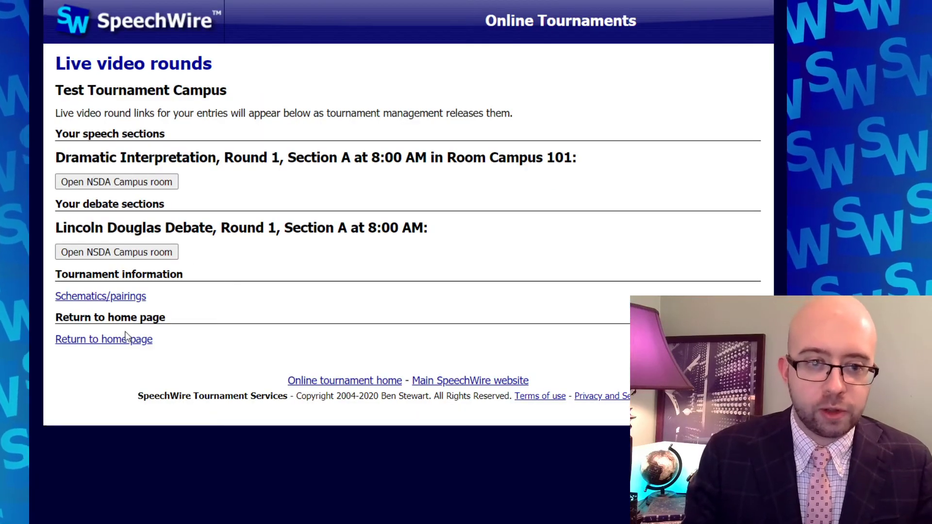
click(125, 340)
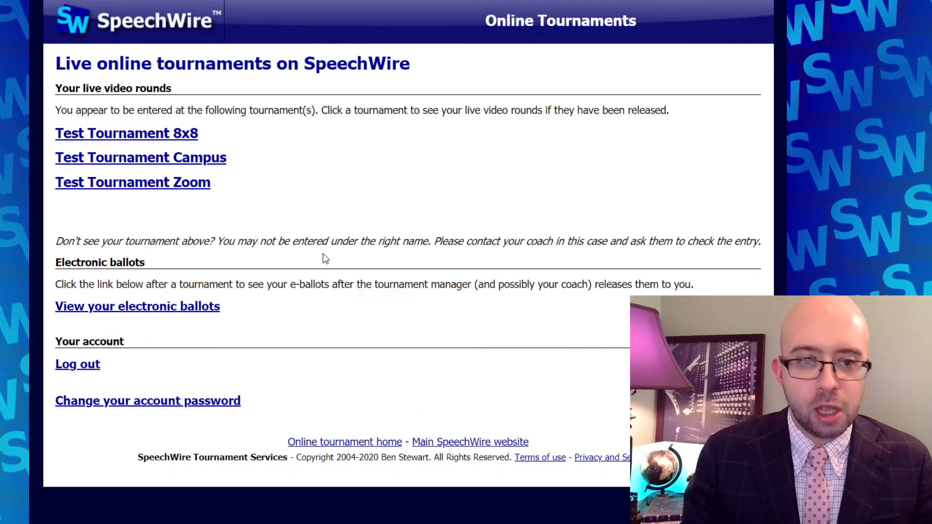
click(214, 164)
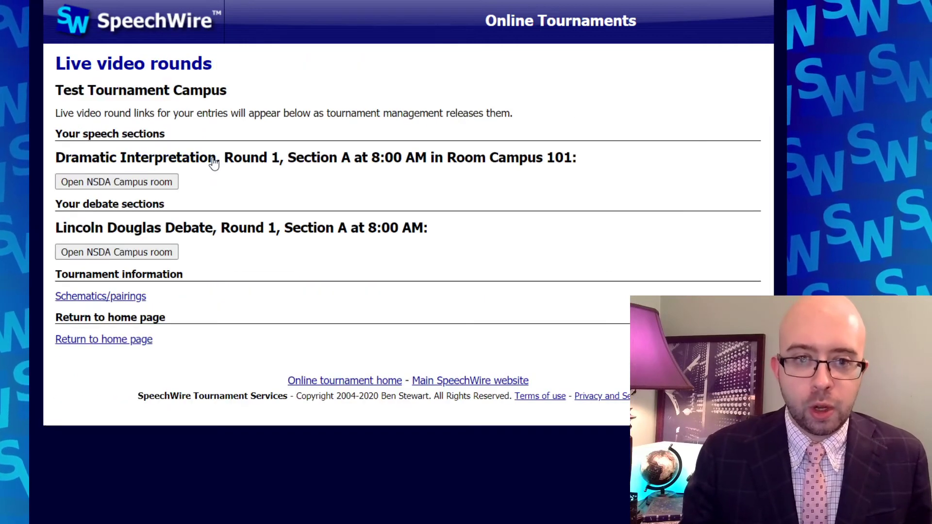
click(162, 183)
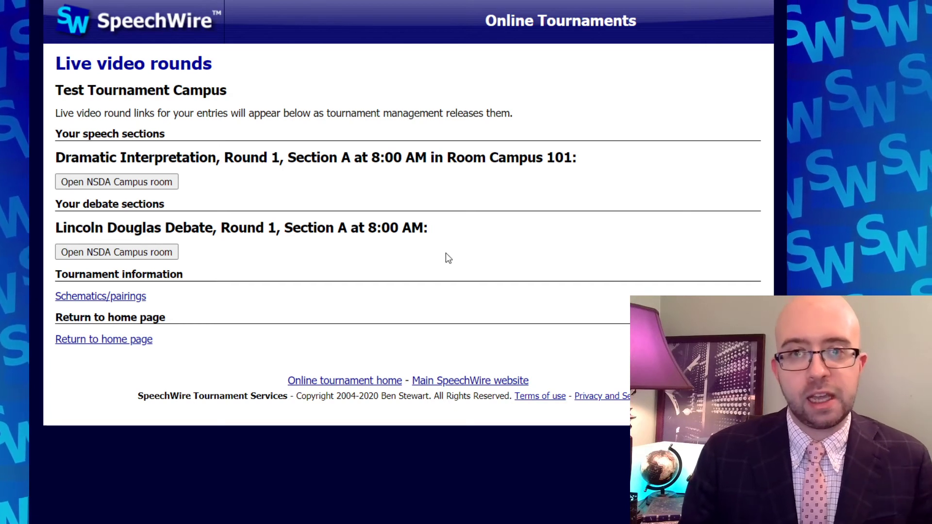
Step: View the DI and Lincoln Douglas Debate schematics, then join the Lincoln Douglas NSDA Campus room
click(130, 301)
key(Down)
click(413, 113)
key(Tab)
key(l)
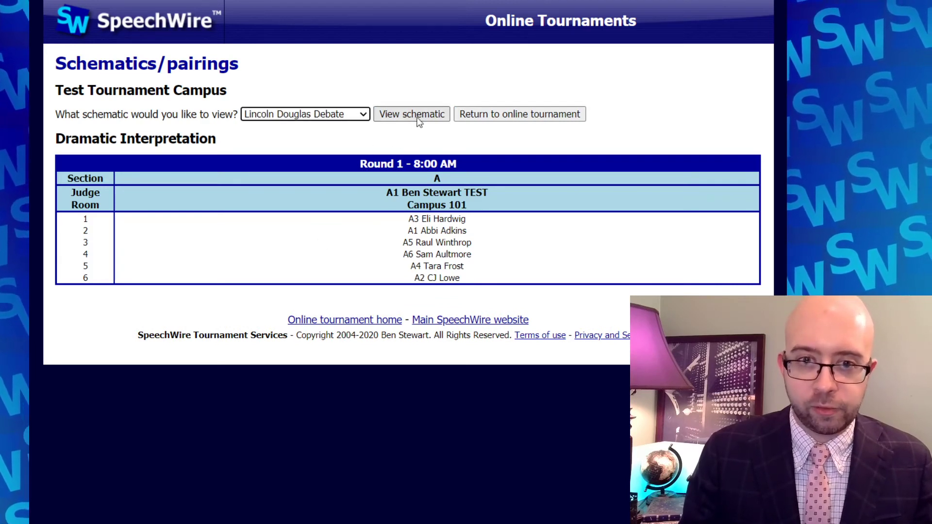
click(420, 113)
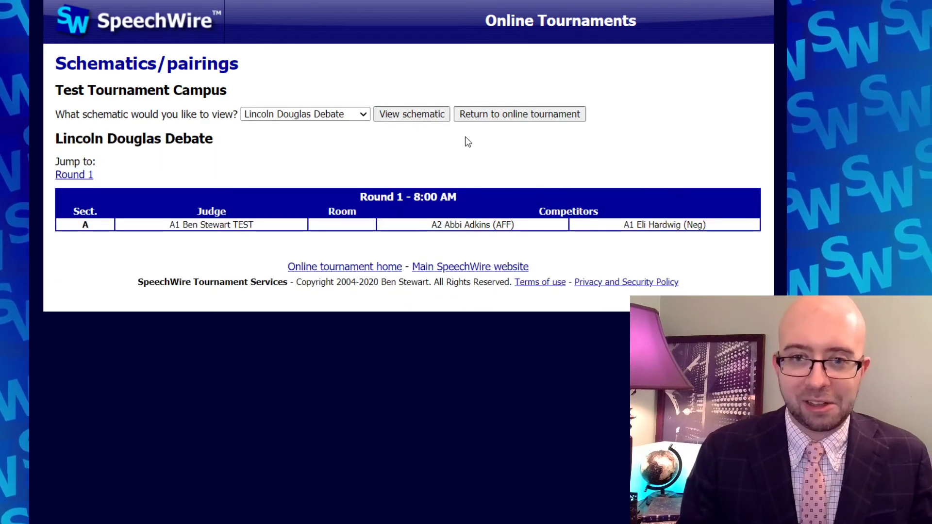
click(522, 113)
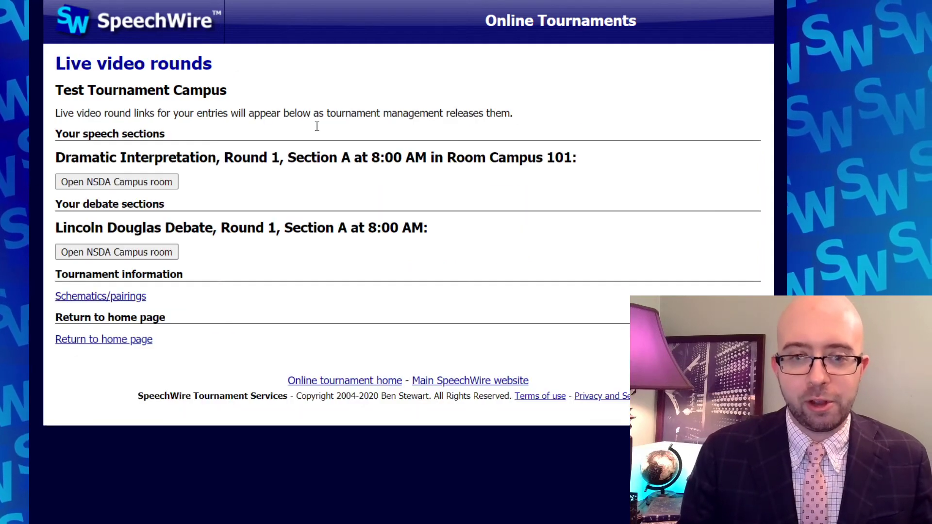
click(152, 253)
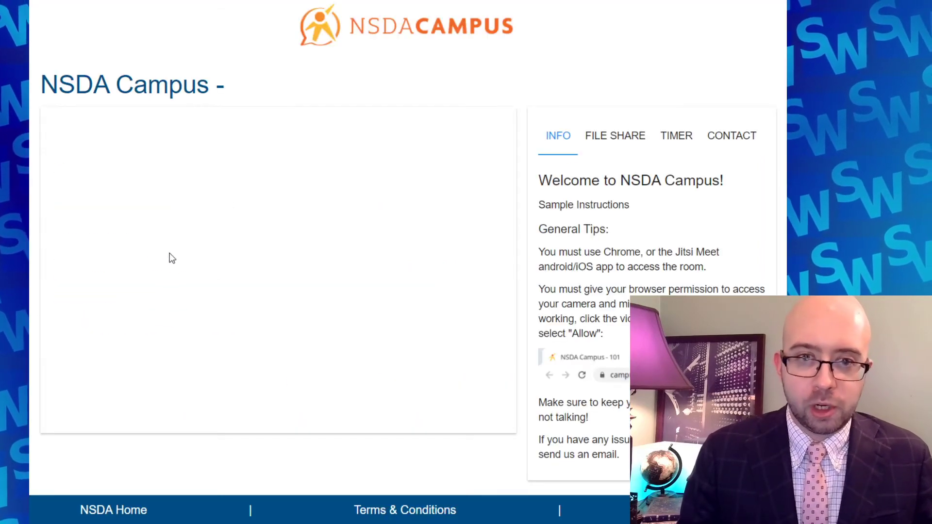